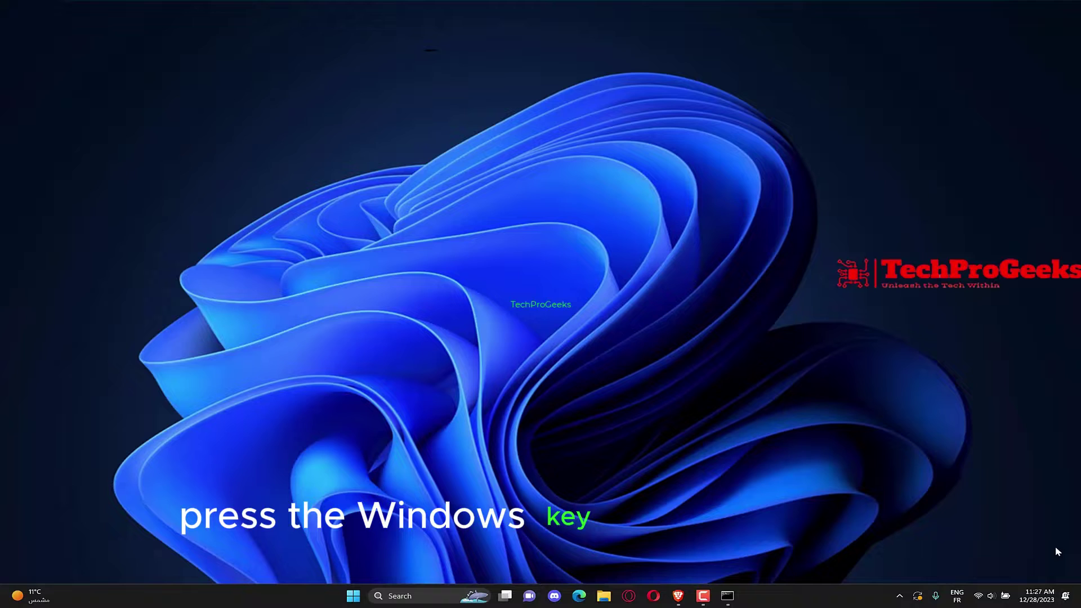
# Launch Command Prompt as administrator from a 'cmd' taskbar search.
pyautogui.click(435, 595)
pyautogui.write('cmd')
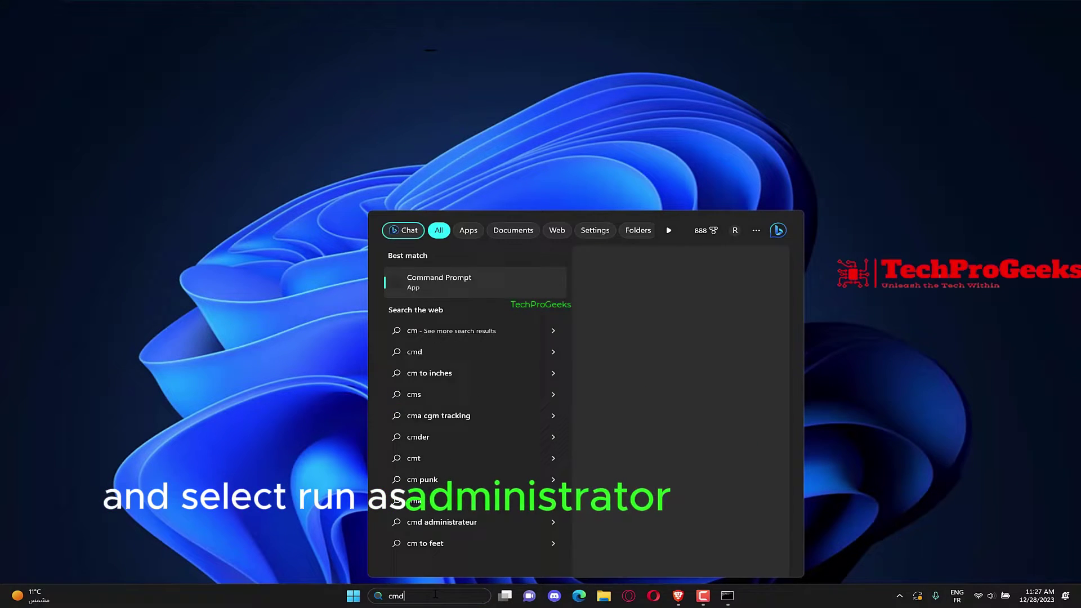
pyautogui.rightClick(455, 290)
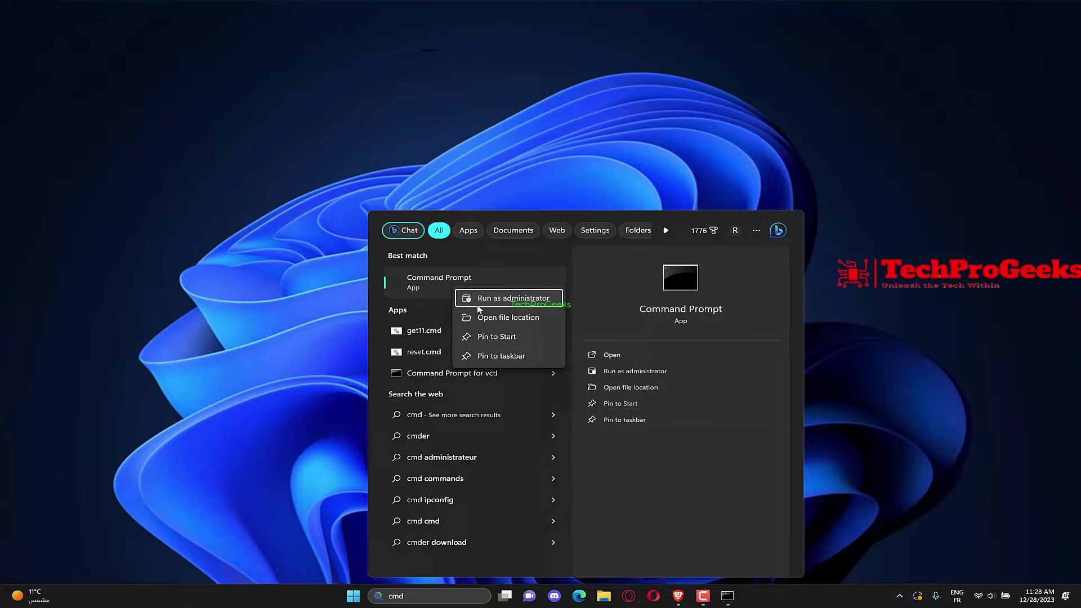
pyautogui.click(478, 305)
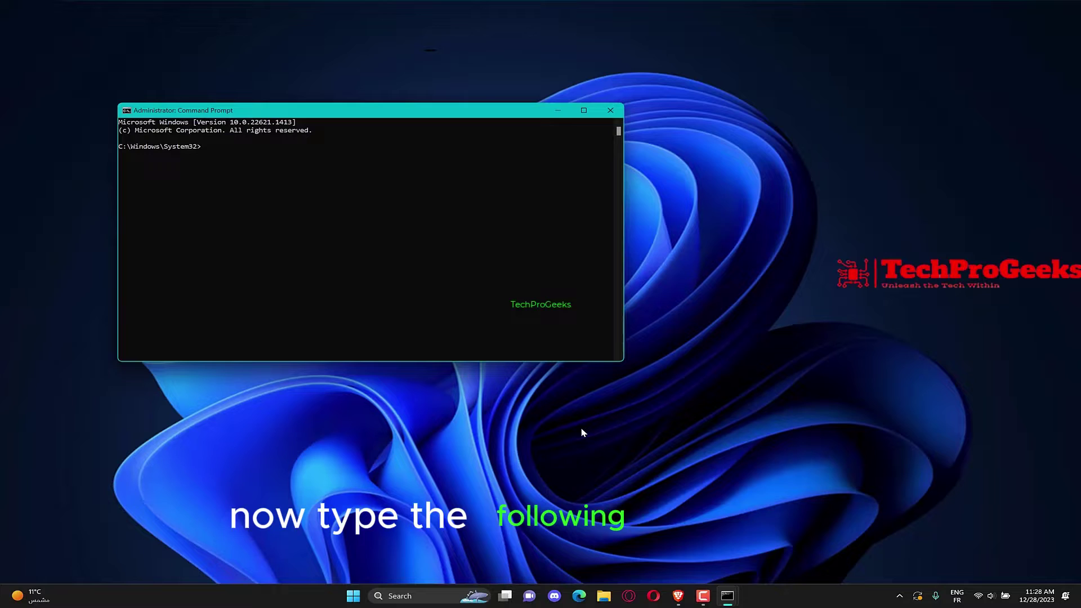
# Stop the BITS and Windows Update services with 'Net stop bits' and 'Net stop wuauserv'.
pyautogui.write('Net stop bits')
pyautogui.press('Return')
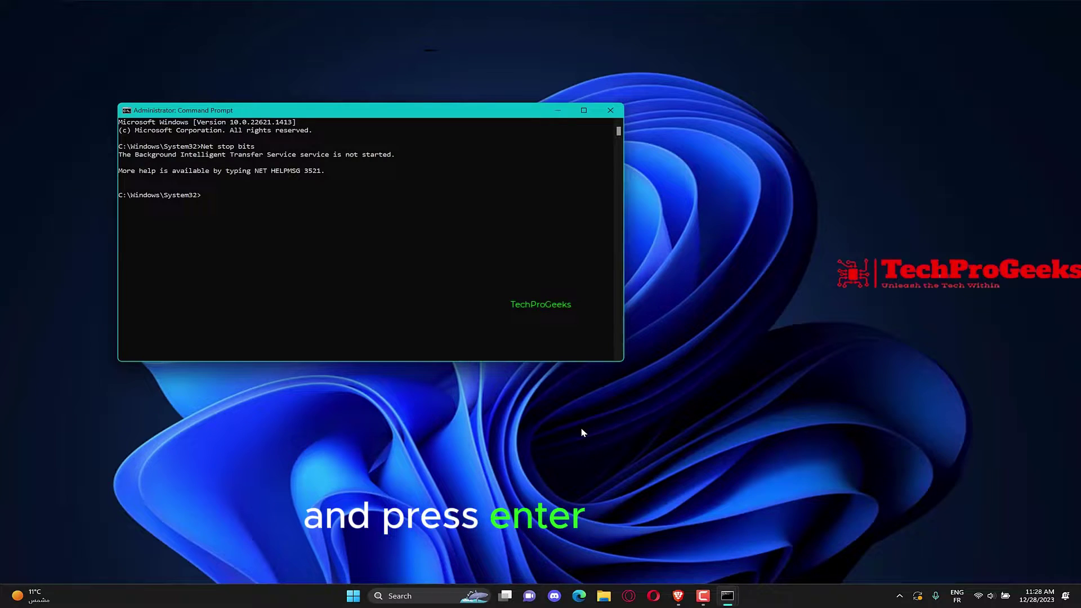
pyautogui.write('Net stop wuauserv')
pyautogui.press('Return')
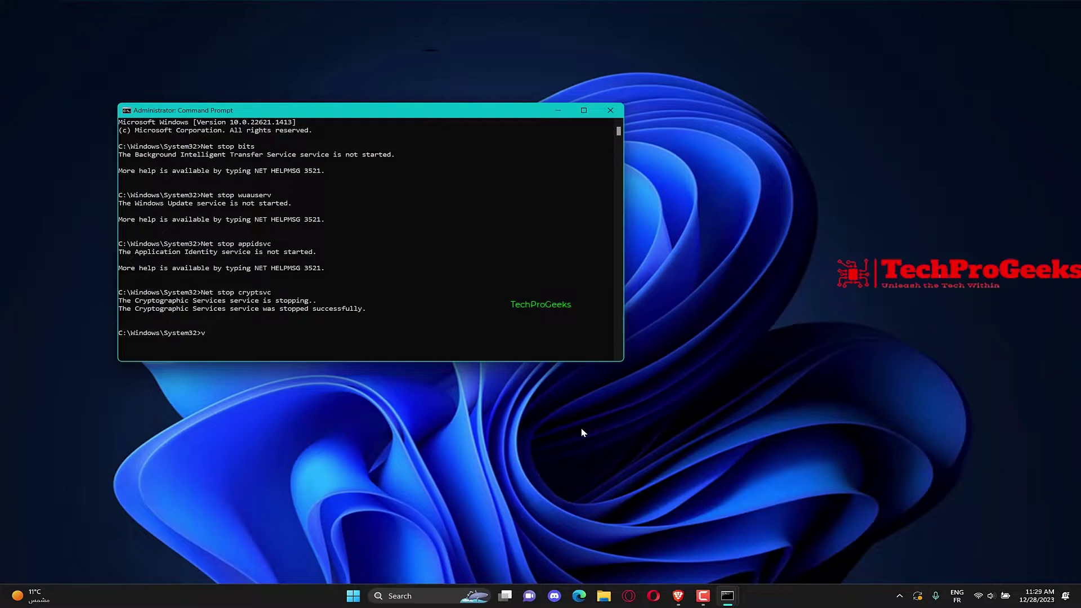
# Run the two Del commands removing the qmgr*.dat downloader files.
pyautogui.write('Del %ALLUSERSPROFILE%\\Microsoft\\Network\\Downloader\\qmgr*.dat /Q')
pyautogui.press('Return')
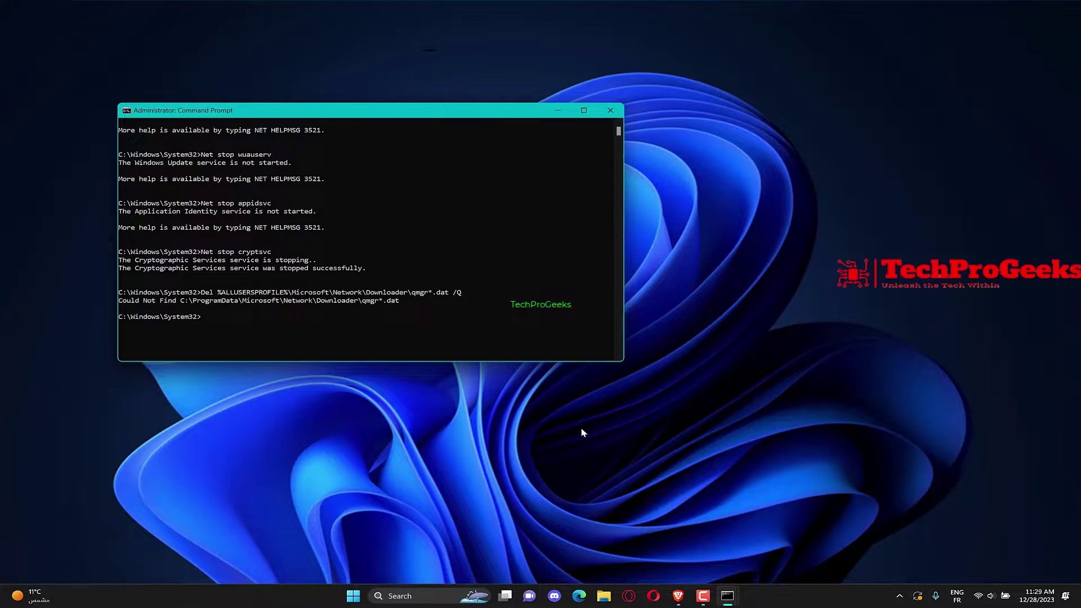
pyautogui.write('Del "%HOMEDRIVE%\\Users\\All Users\\Microsoft\\Network\\Downloader\\qmgr*.dat" /Q')
pyautogui.press('Return')
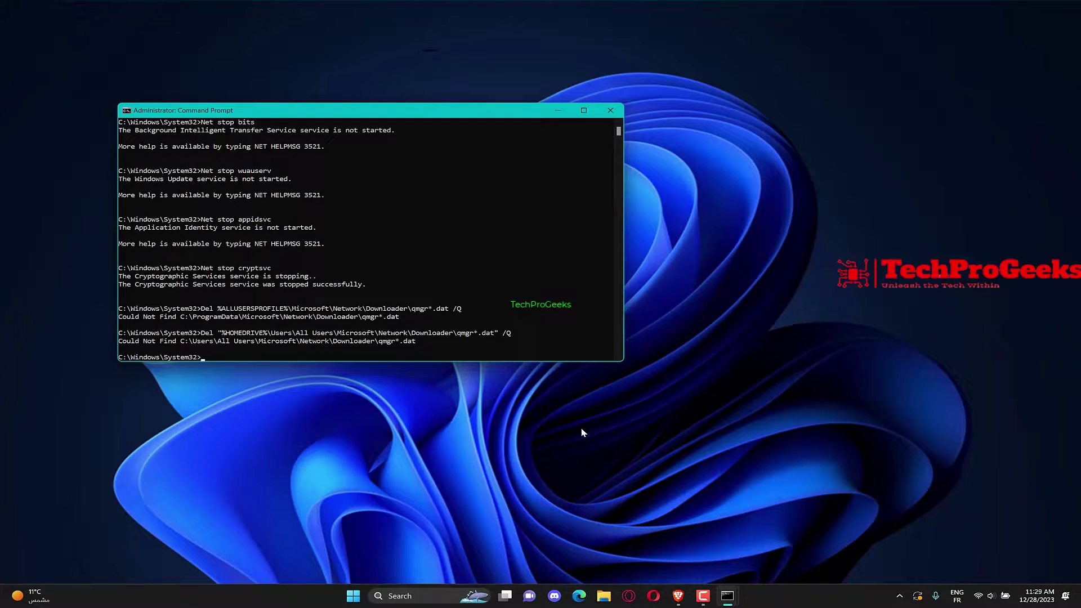
# Clear the SoftwareDistribution download cache and restart BITS with 'Net start bits'.
pyautogui.hotkey('ctrl', 'v')
pyautogui.press('Return')
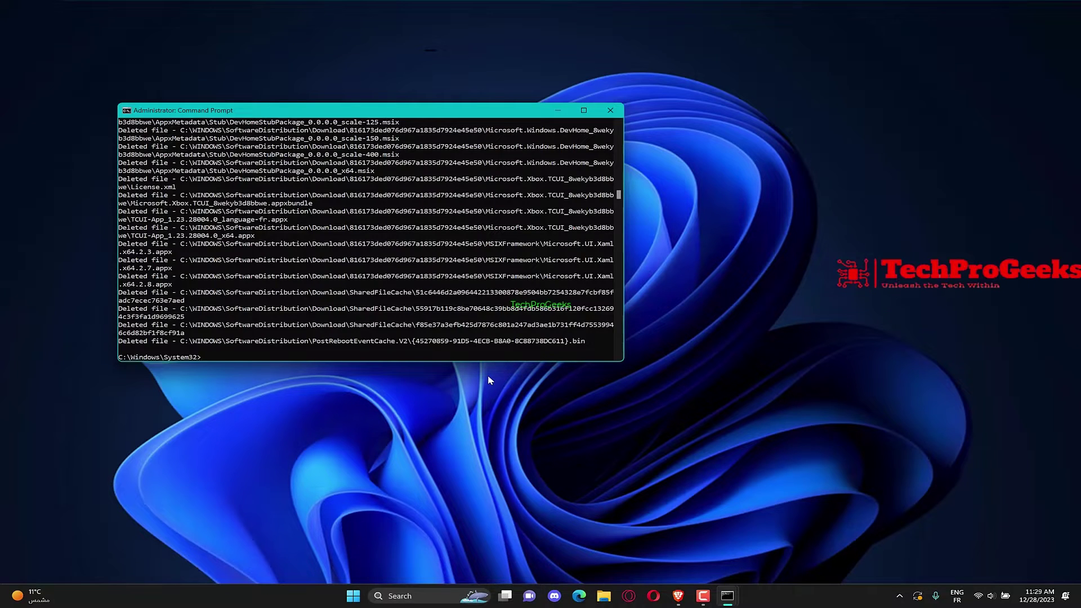
pyautogui.write('Net start bits')
pyautogui.press('Return')
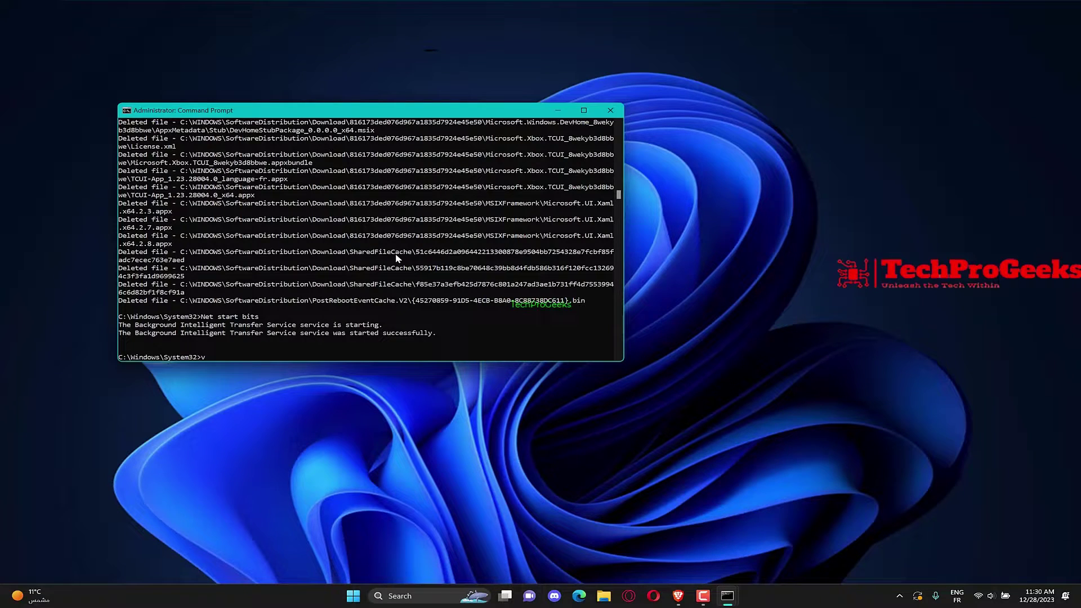
# Run Net start for wuauserv, appidsvc and cryptsvc; cryptsvc reports already running.
pyautogui.write('Net start wuauserv')
pyautogui.press('Return')
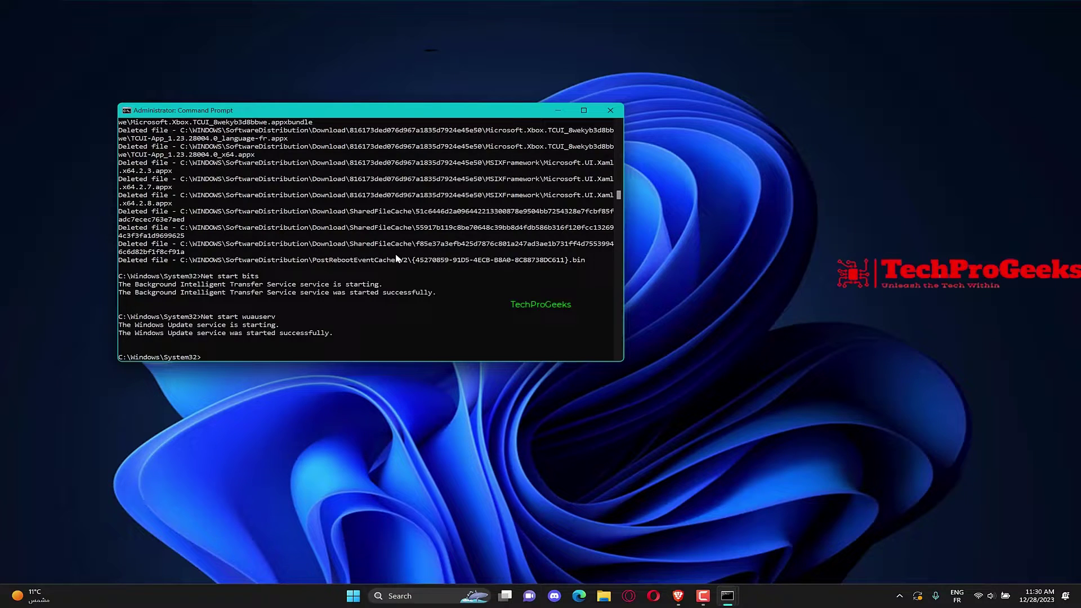
pyautogui.write('Net start appidsvc')
pyautogui.press('Return')
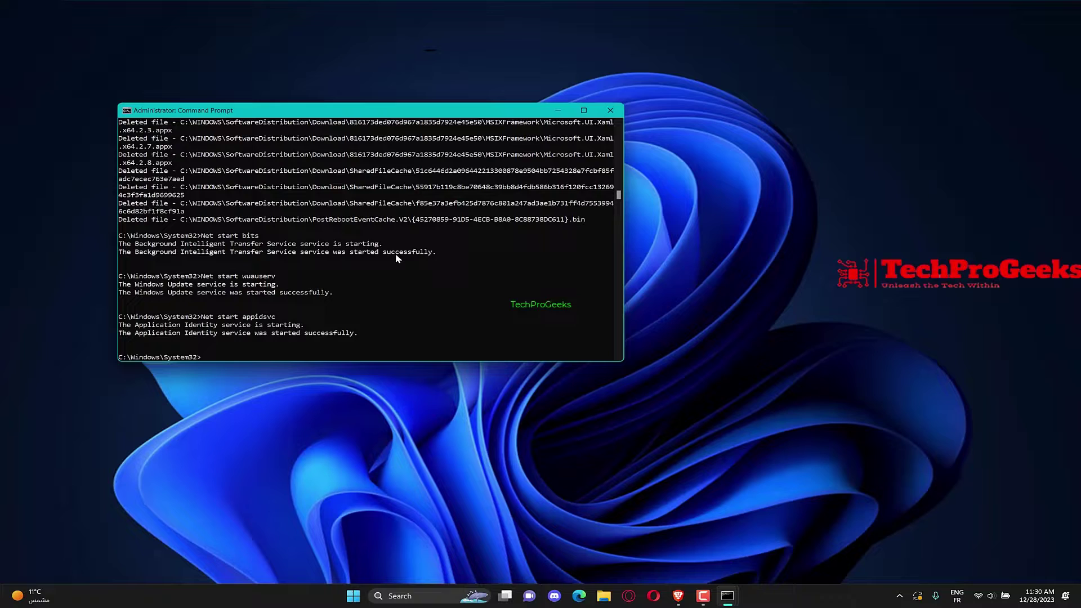
pyautogui.write('Net start cryptsvc')
pyautogui.press('Return')
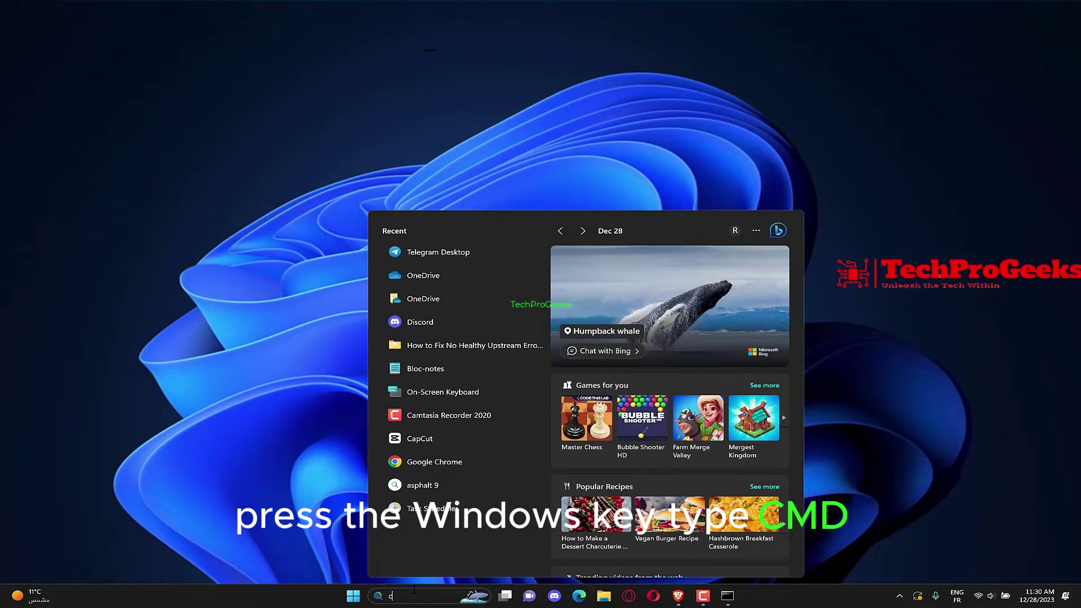
# Open a new administrator Command Prompt for the sfc /scannow scan, then dismiss the window.
pyautogui.rightClick(505, 289)
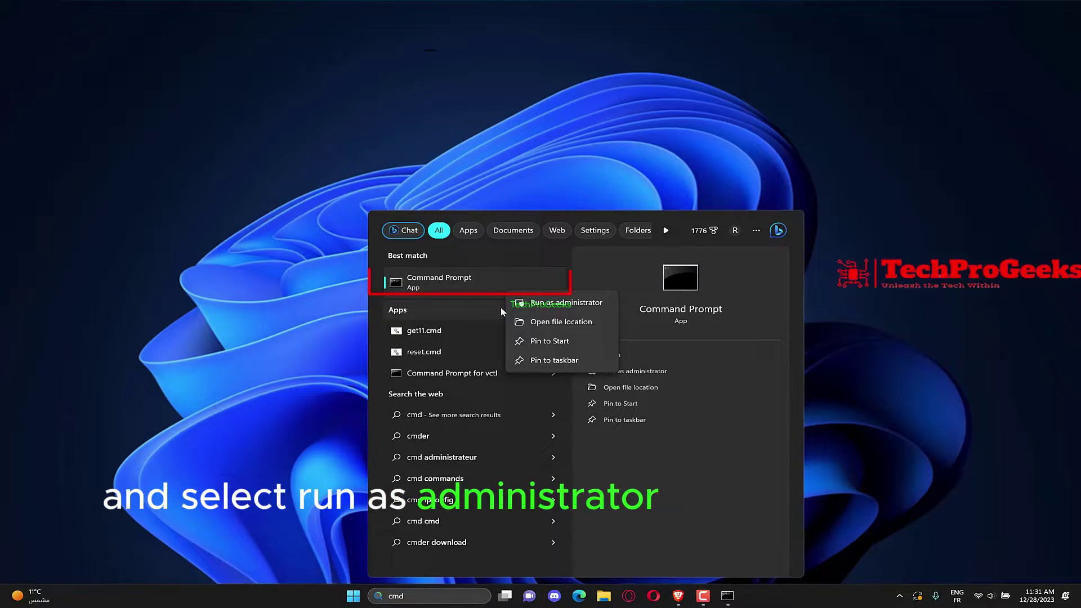
pyautogui.click(554, 304)
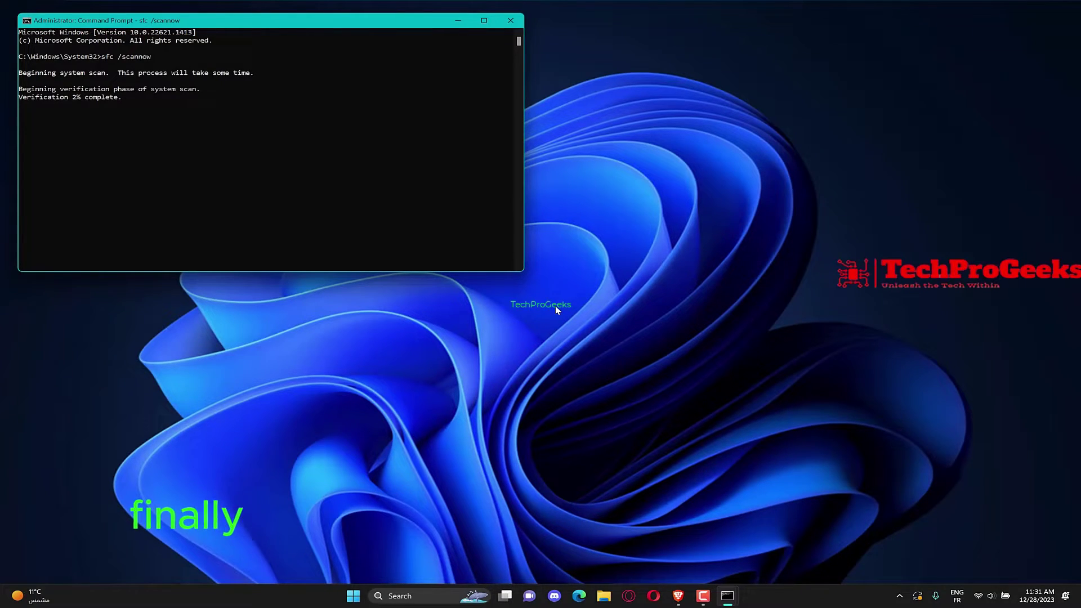
pyautogui.press('super+d')
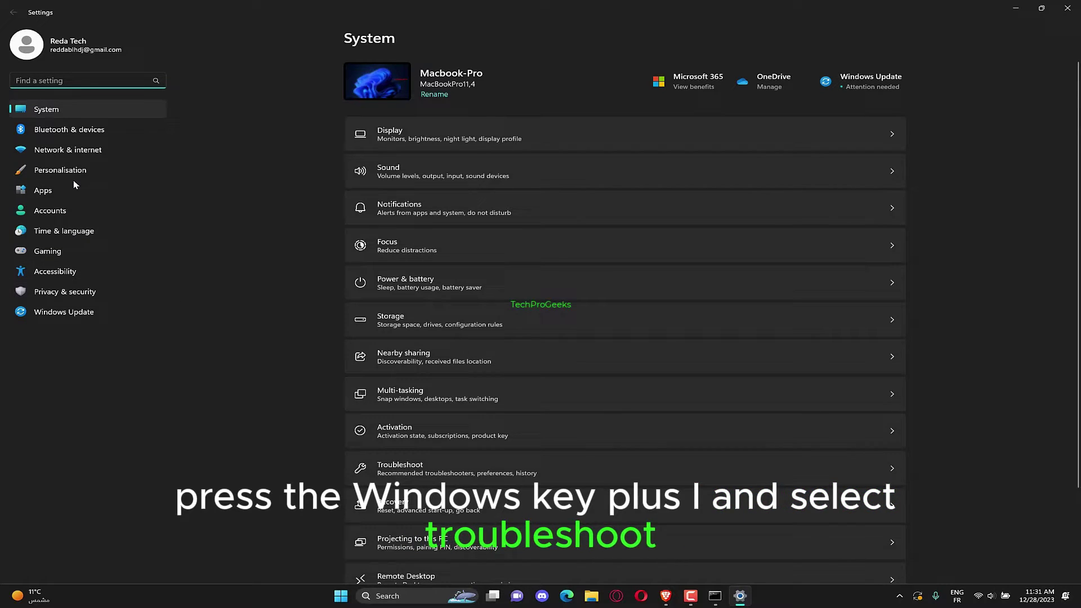
# Run the Windows Update troubleshooter under System > Troubleshoot > Other troubleshooters.
pyautogui.scroll(-2, 417, 379)
pyautogui.click(563, 375)
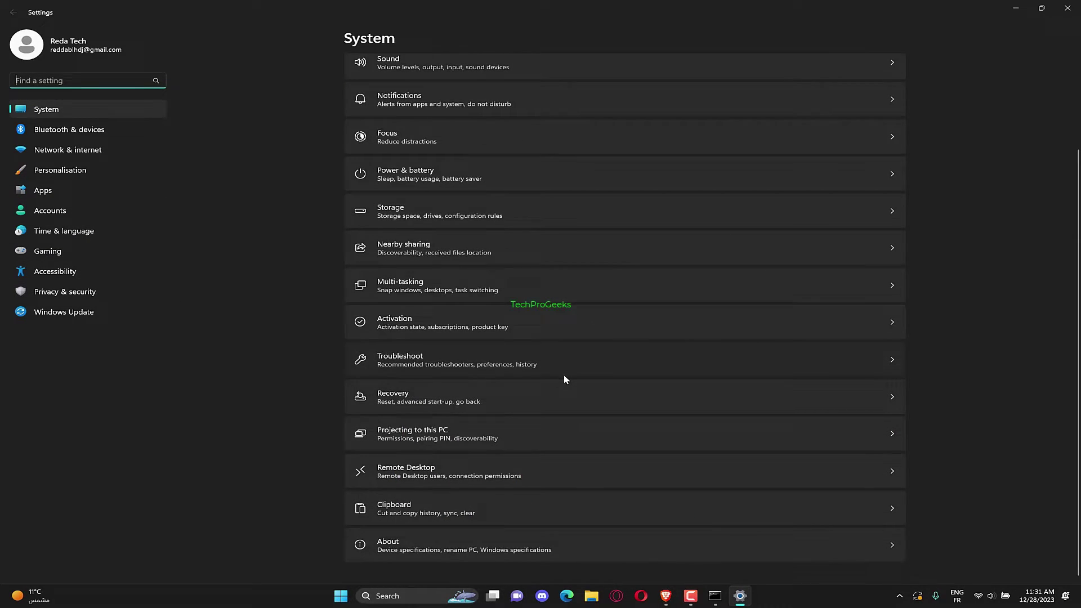
pyautogui.click(755, 216)
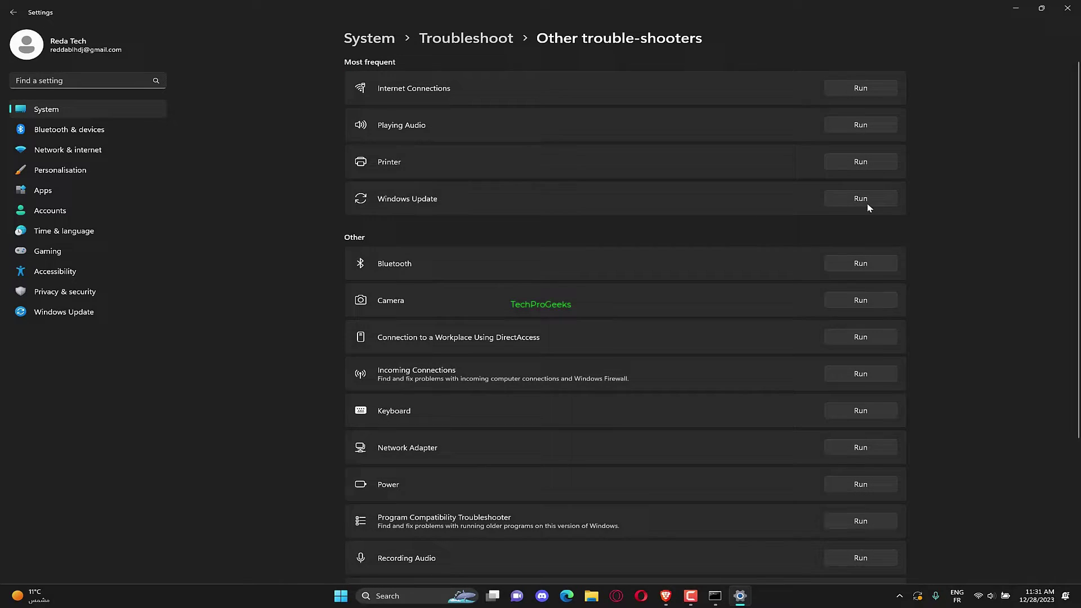
pyautogui.click(858, 202)
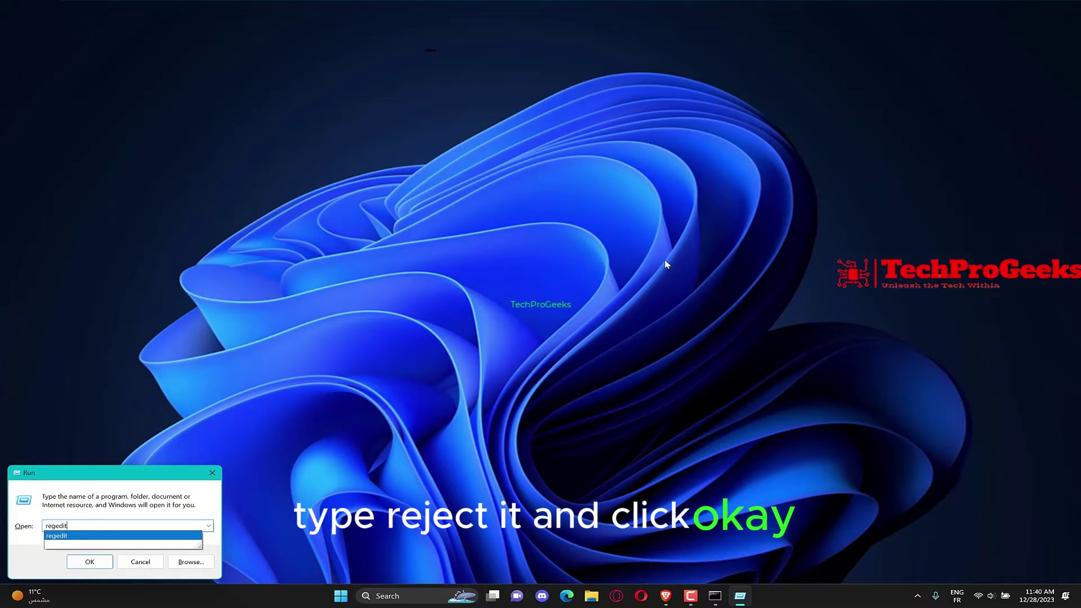
# Jump to HKEY_LOCAL_MACHINE\SOFTWARE\Policies\Microsoft\Windows\WindowsUpdate in regedit, inspect its values, then close it.
pyautogui.press('Return')
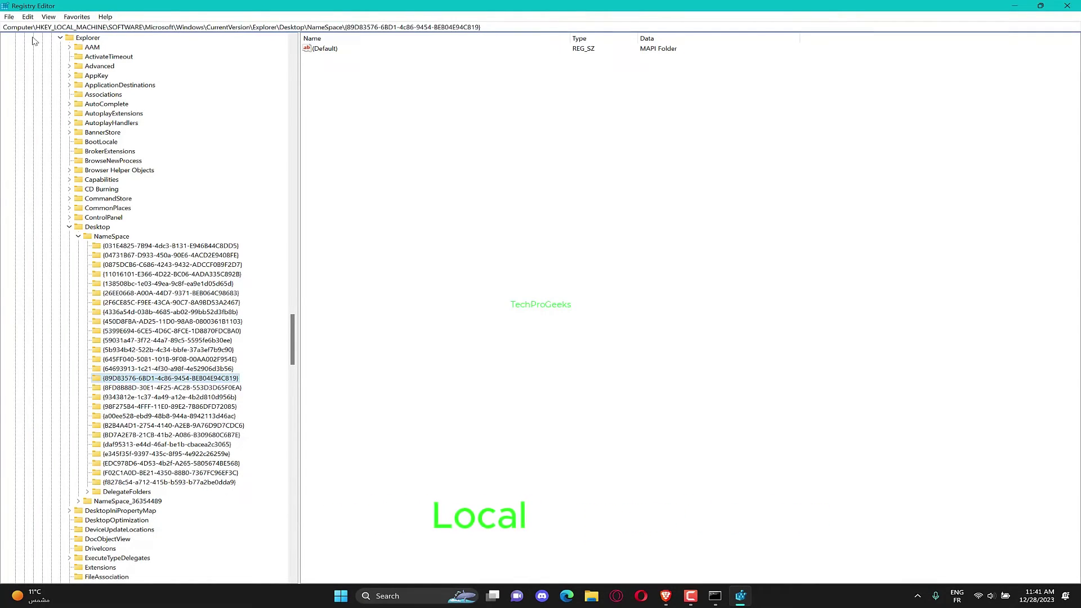
pyautogui.moveTo(482, 27); pyautogui.dragTo(36, 28)
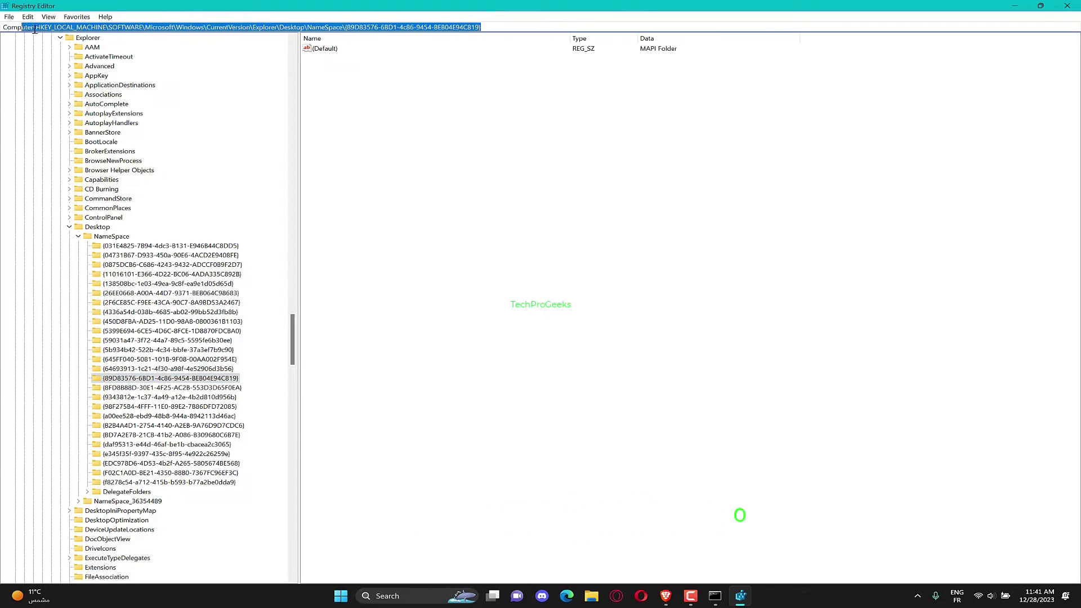
pyautogui.write('HKEY_LOCAL_MACHINE\\SOFTWARE\\Policies\\Microsoft\\Windows\\WindowsUpdate')
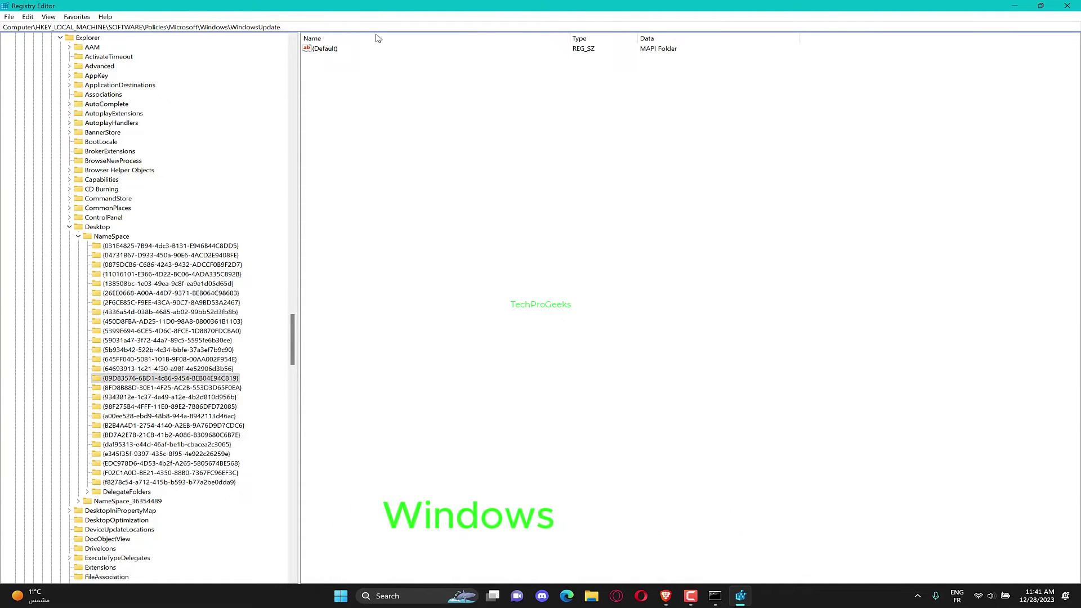
pyautogui.press('Return')
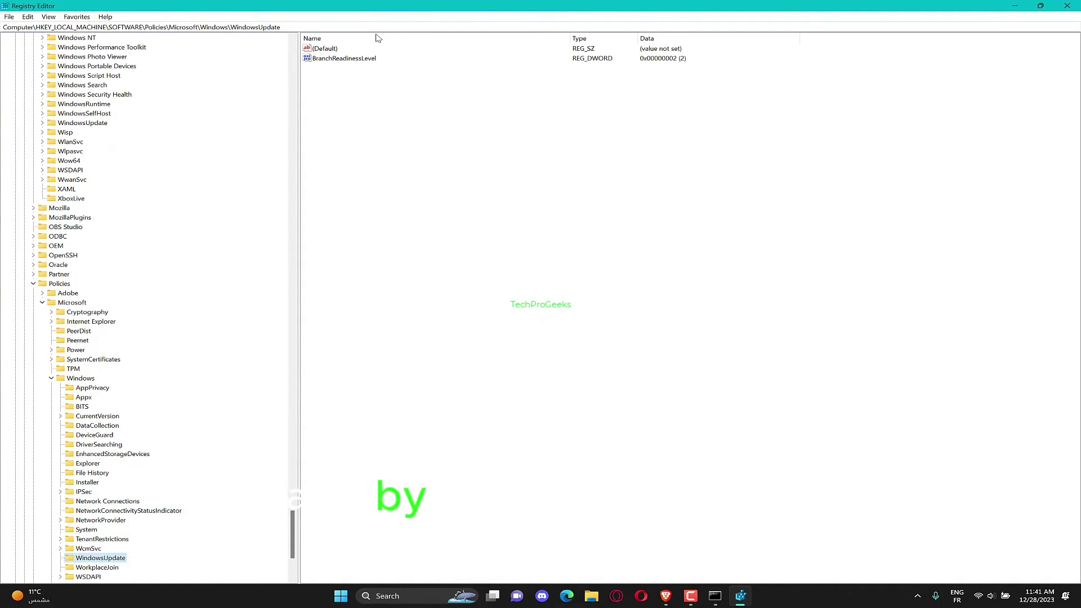
pyautogui.click(593, 186)
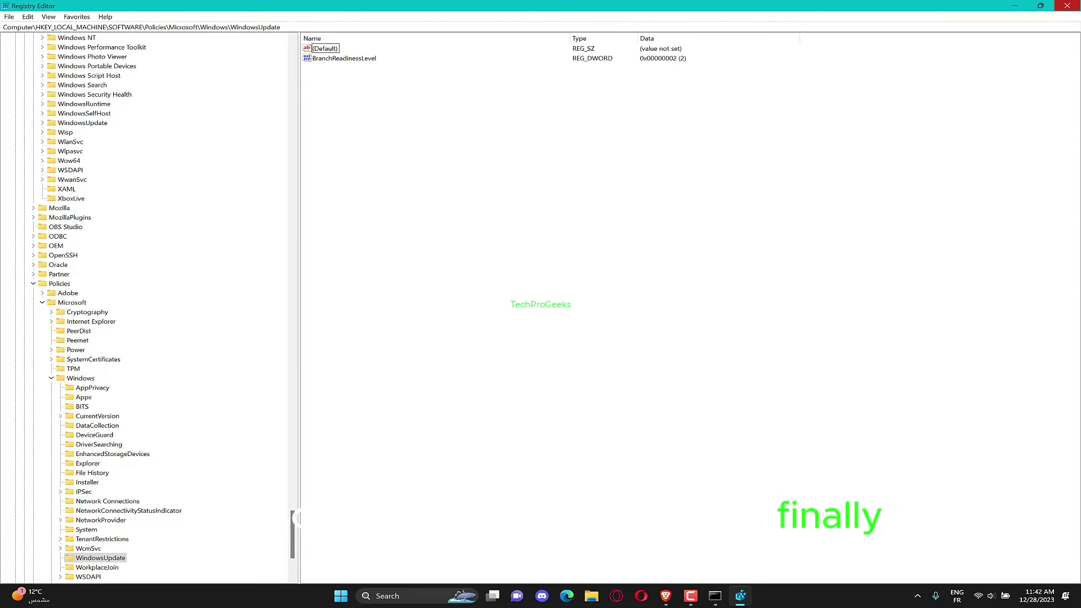
pyautogui.click(1075, 4)
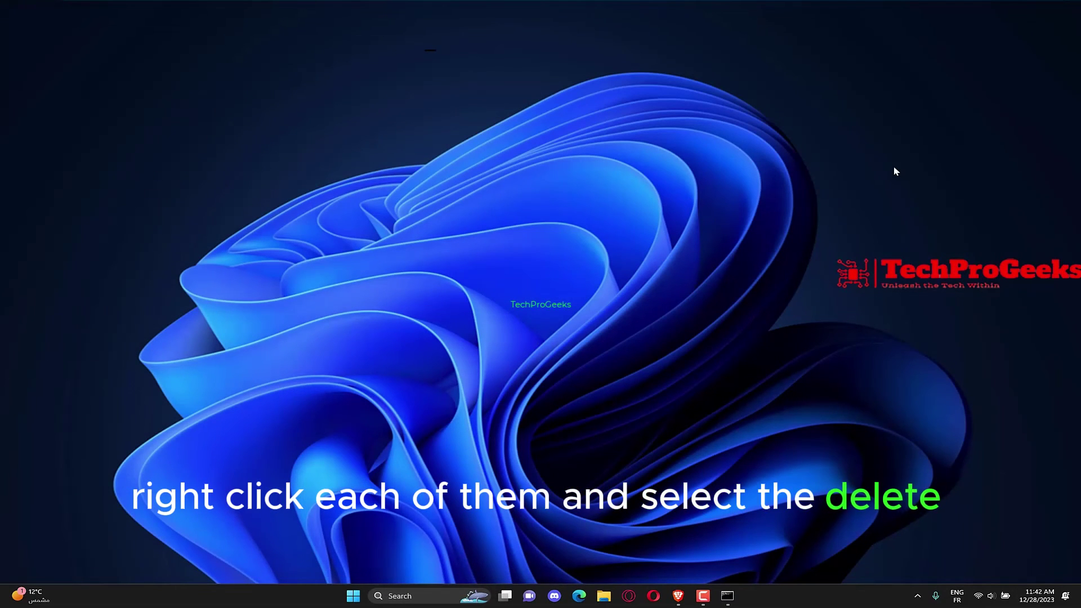